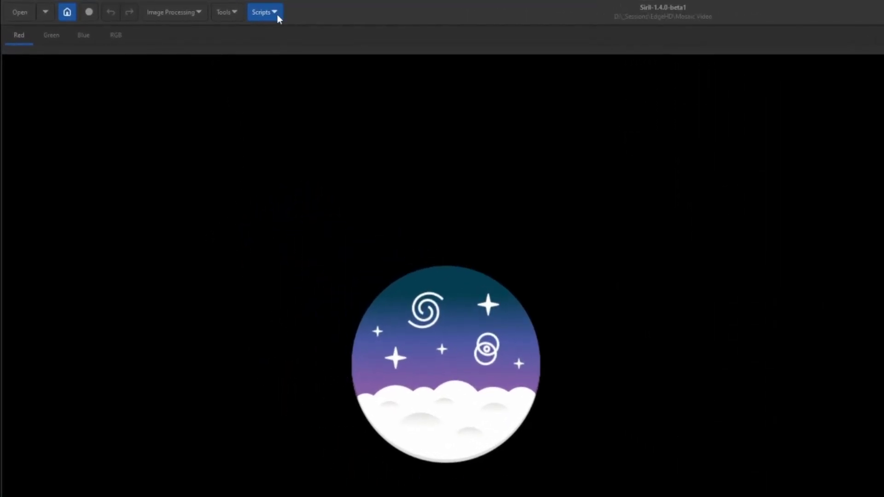
# Launch the Siril_Catalog_Installer.py script from Python Scripts and move its window aside.
pyautogui.click(277, 16)
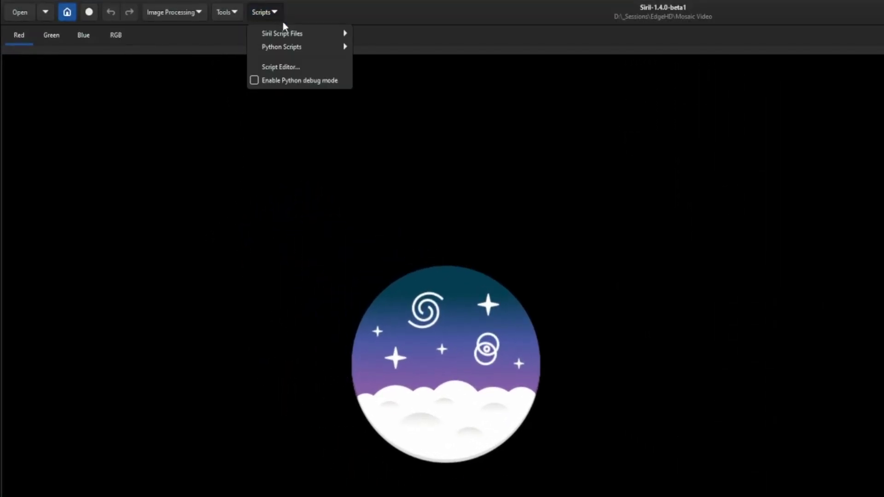
pyautogui.moveTo(293, 48)
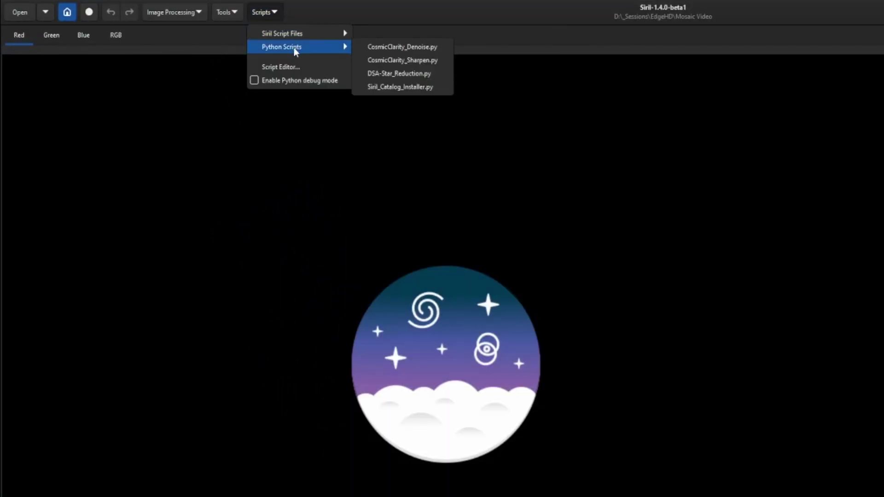
pyautogui.click(440, 87)
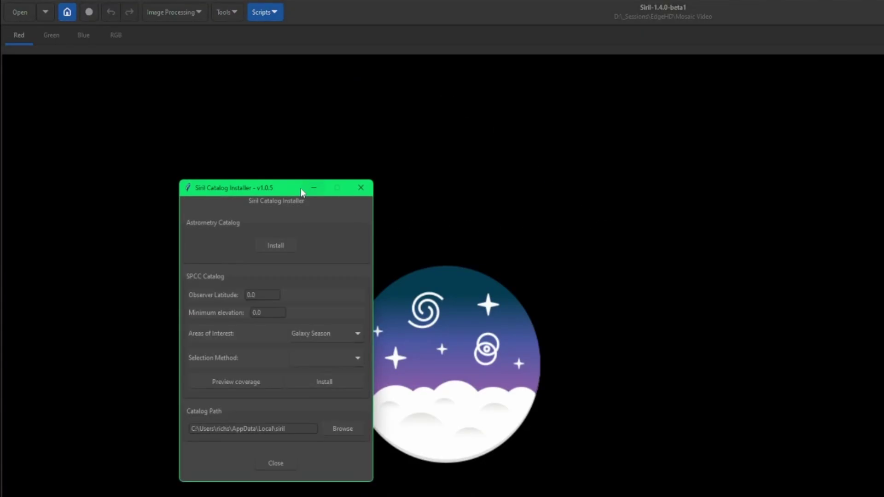
pyautogui.moveTo(282, 192); pyautogui.dragTo(541, 196)
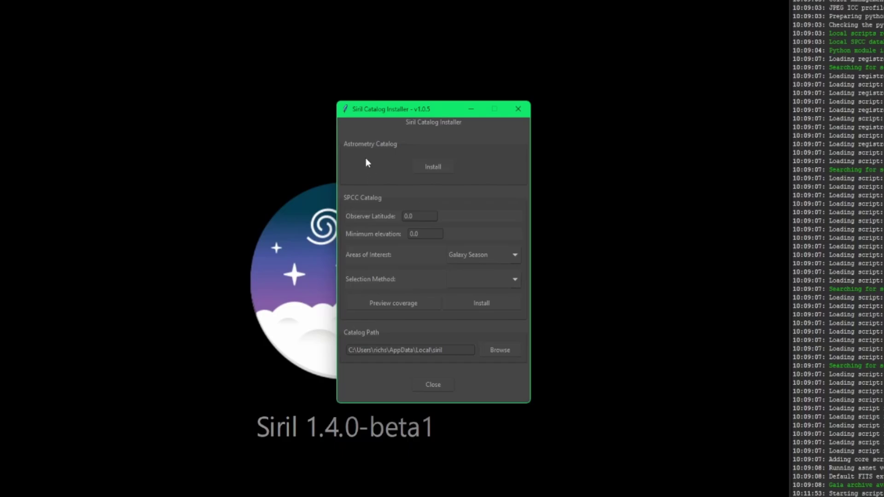
# Install the Astrometry catalogue and confirm the large download.
pyautogui.click(430, 166)
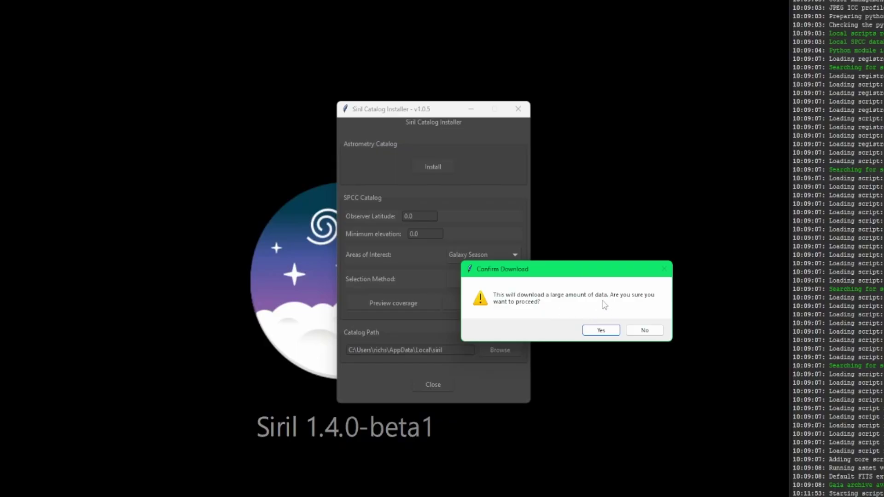
pyautogui.click(601, 329)
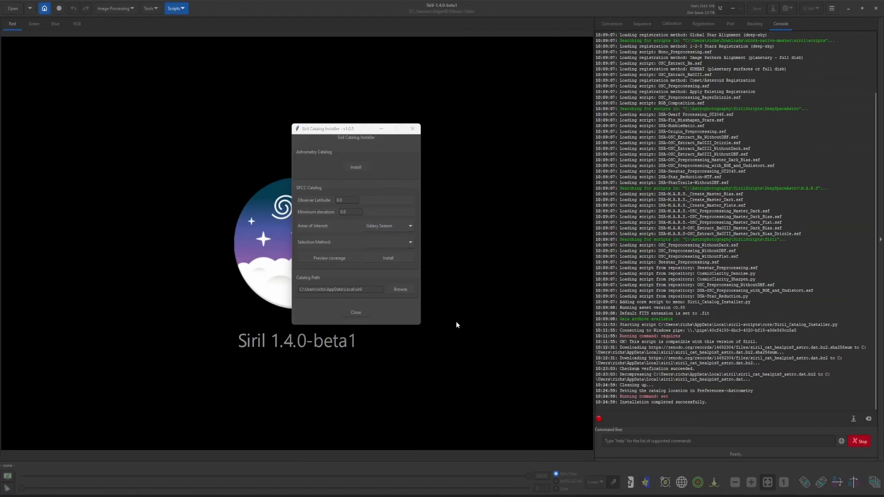
# Close the Catalog Installer, restart Siril and load result_600s.fit from recent files.
pyautogui.click(391, 309)
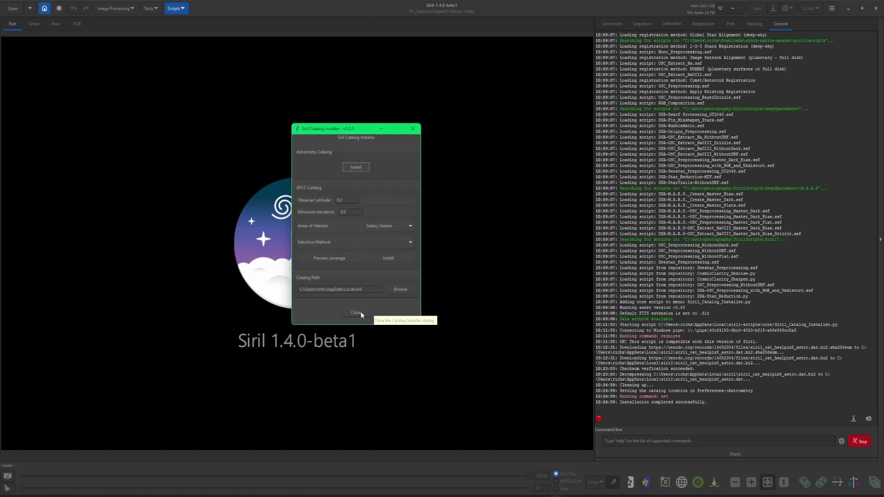
pyautogui.click(360, 311)
pyautogui.click(876, 8)
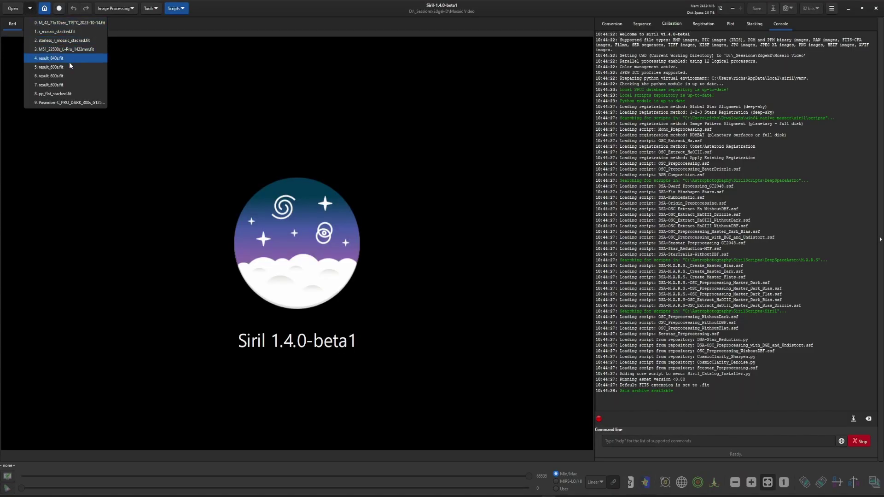
pyautogui.click(64, 69)
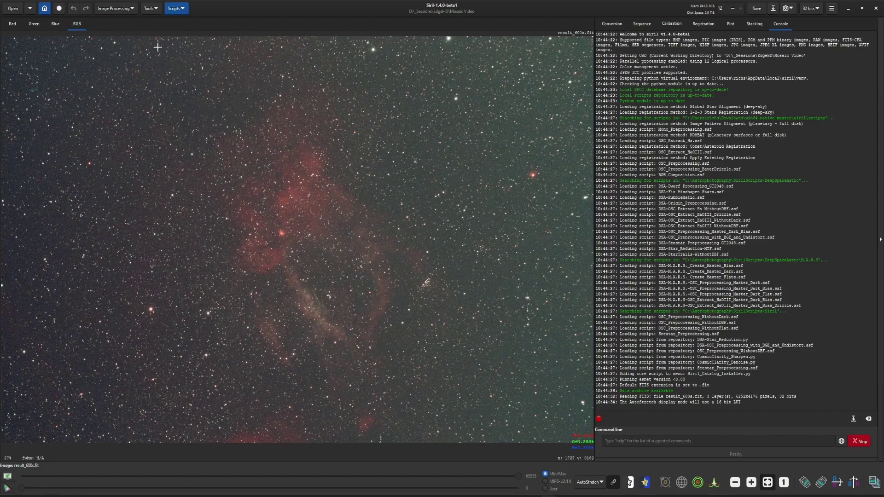
# Plate-solve result_600s.fit with the Image Plate Solver against the local Gaia DR3 catalogue.
pyautogui.click(154, 8)
pyautogui.click(150, 34)
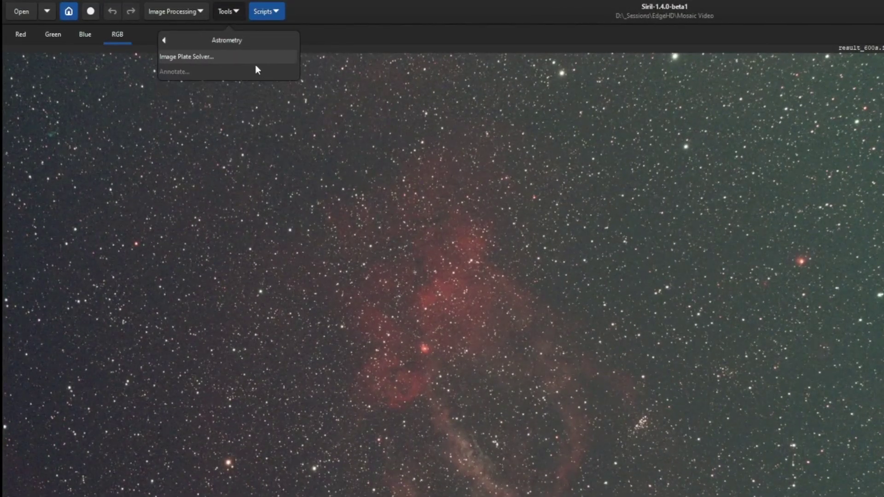
pyautogui.click(208, 58)
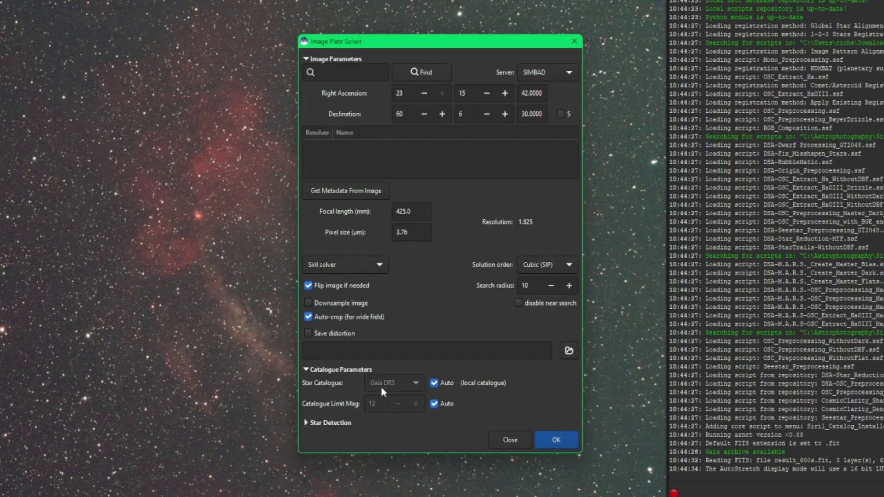
pyautogui.moveTo(376, 388)
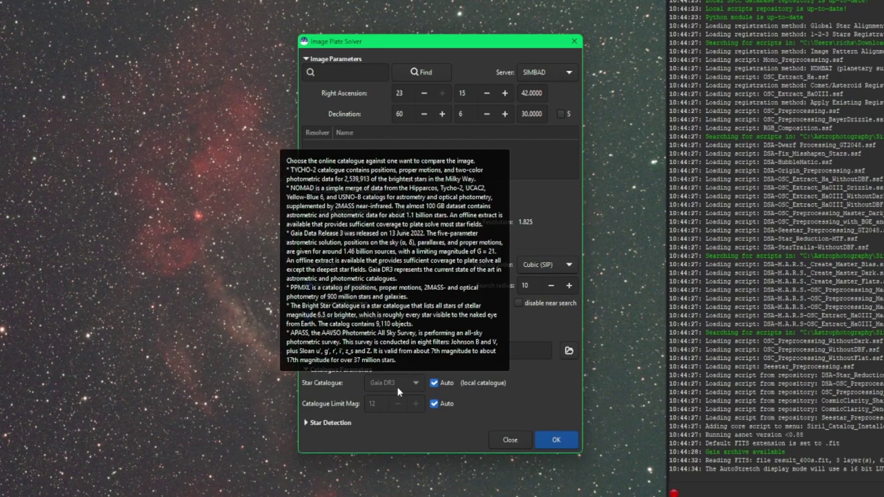
pyautogui.moveTo(484, 388)
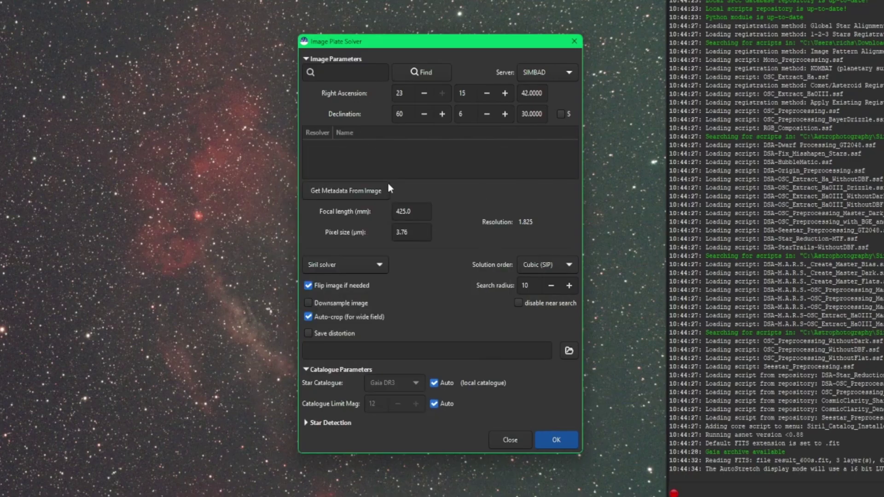
pyautogui.click(553, 439)
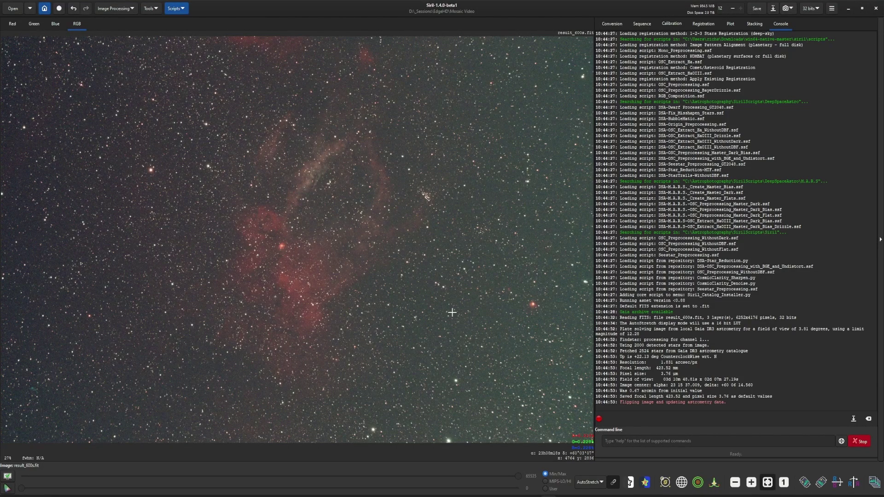
# Relaunch the Catalog Installer script, move it aside, and set SPCC selection method to All.
pyautogui.click(182, 9)
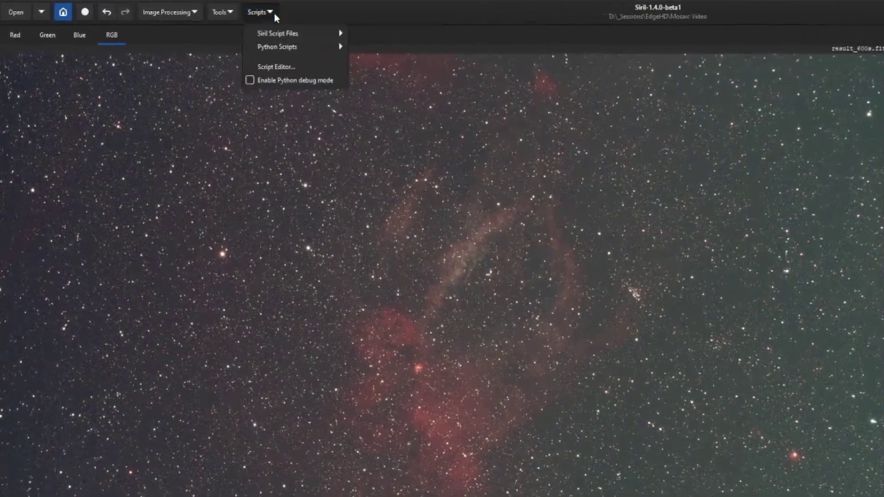
pyautogui.moveTo(295, 46)
pyautogui.click(403, 88)
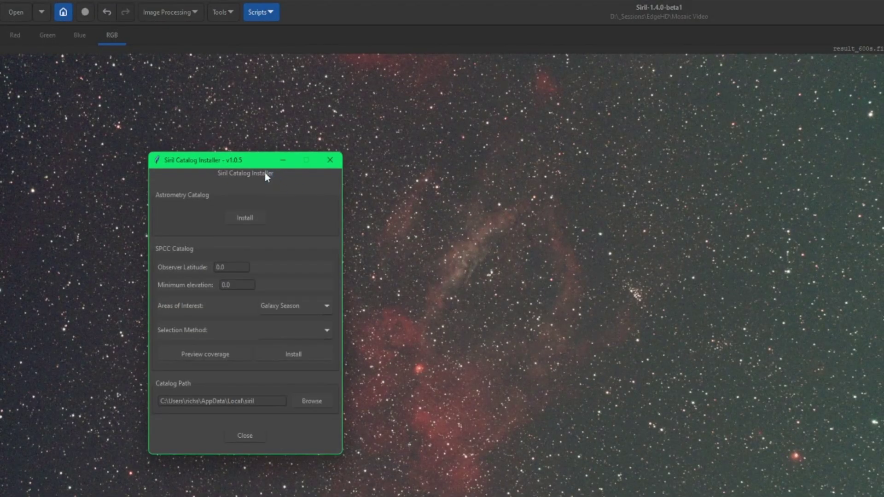
pyautogui.moveTo(252, 164); pyautogui.dragTo(567, 194)
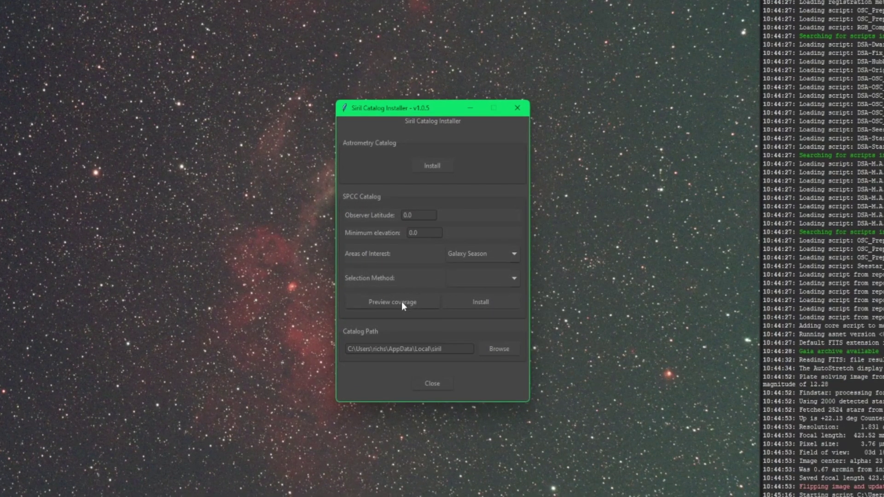
pyautogui.click(514, 277)
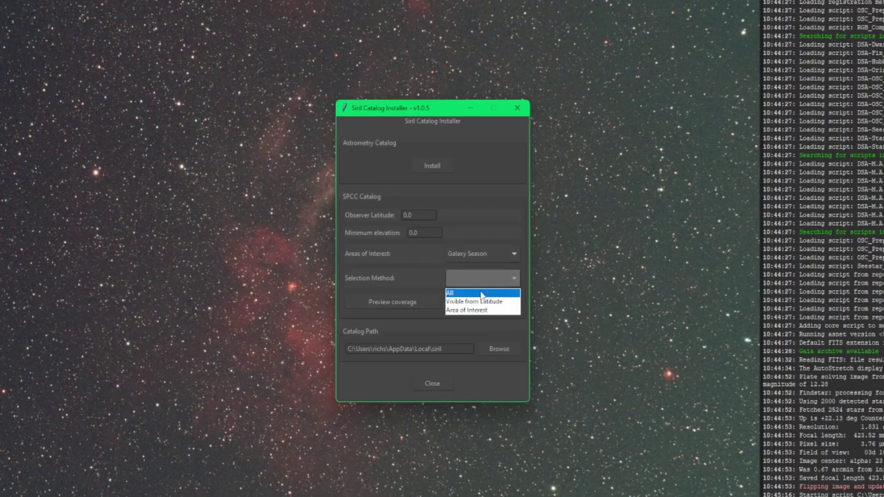
pyautogui.click(481, 294)
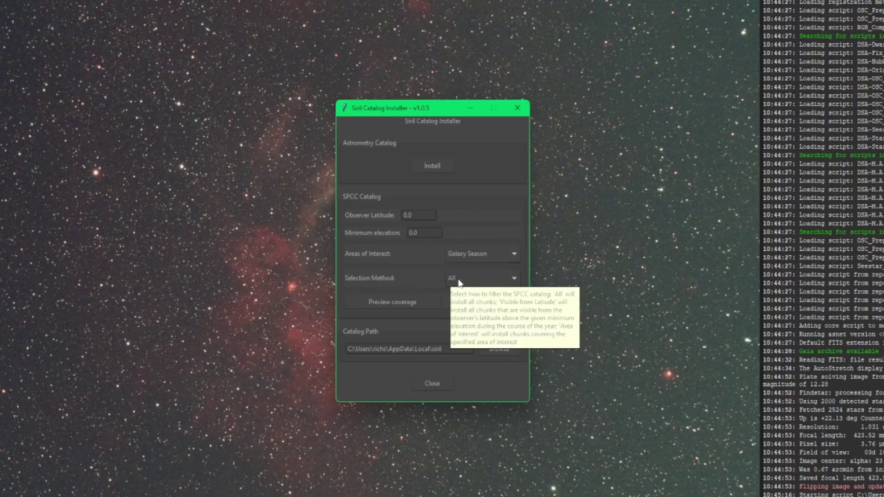
pyautogui.click(385, 302)
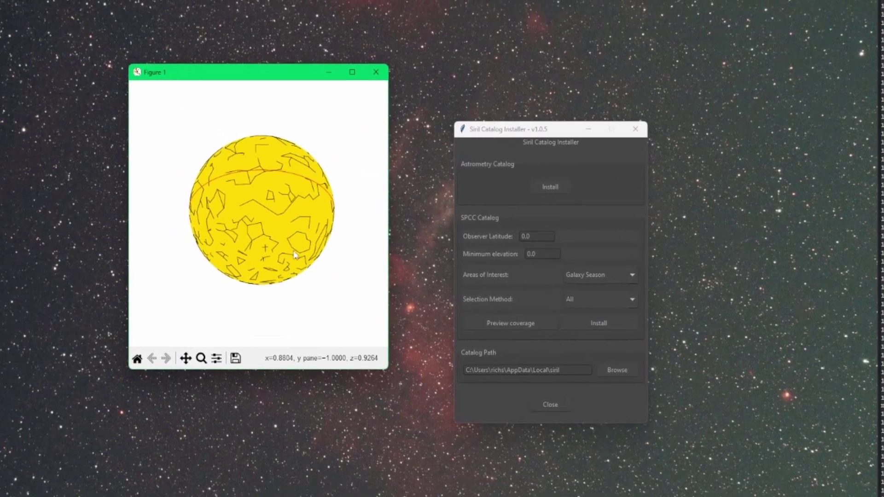
pyautogui.moveTo(280, 257); pyautogui.dragTo(311, 229)
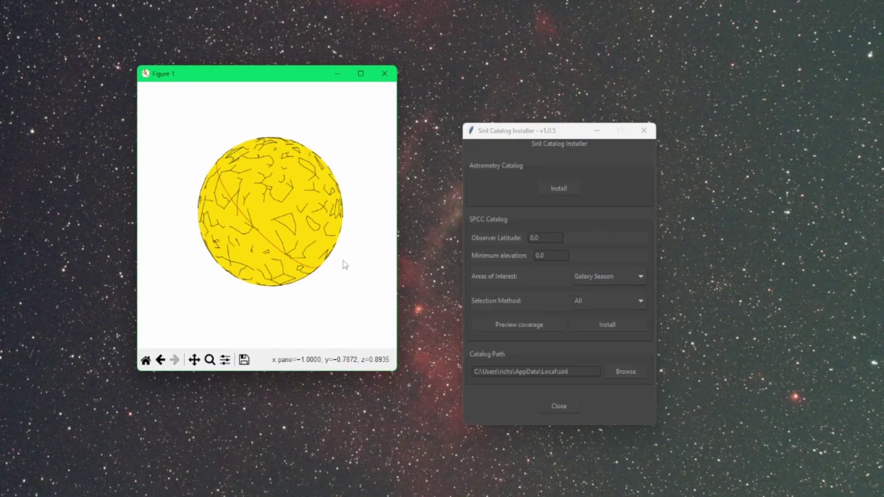
pyautogui.moveTo(343, 260); pyautogui.dragTo(359, 193)
pyautogui.click(385, 74)
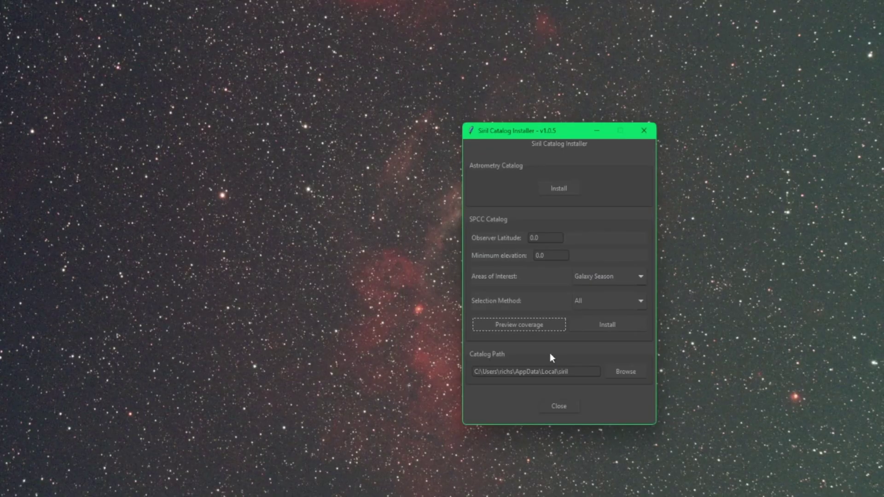
# Set minimum elevation 20 and SPCC selection to Visible from Latitude, then preview its coverage.
pyautogui.click(548, 238)
pyautogui.write('20')
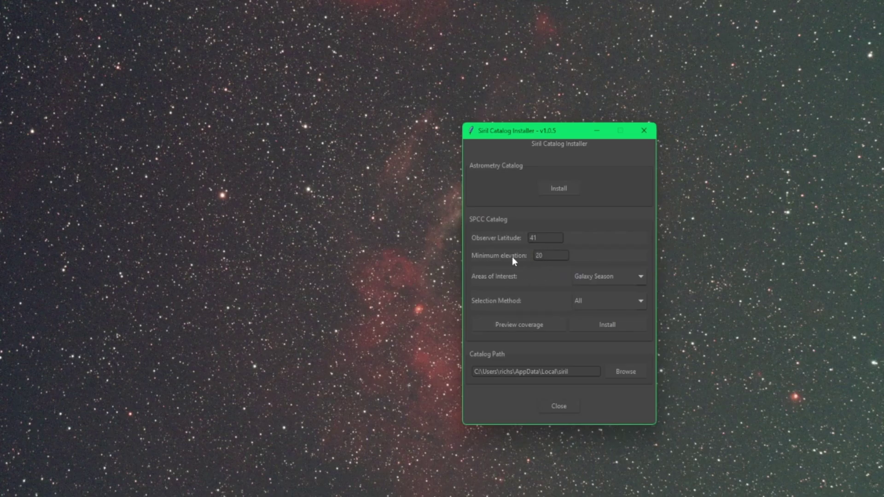
pyautogui.click(608, 301)
pyautogui.click(608, 322)
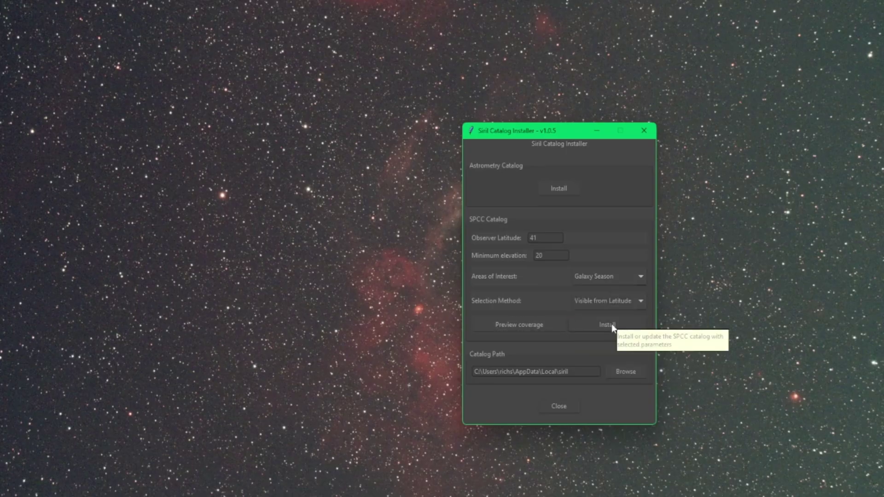
pyautogui.click(512, 323)
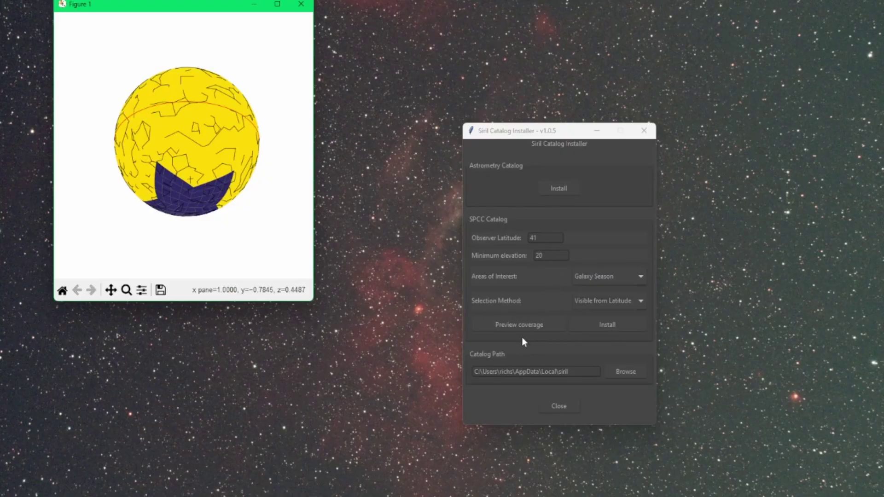
pyautogui.click(526, 336)
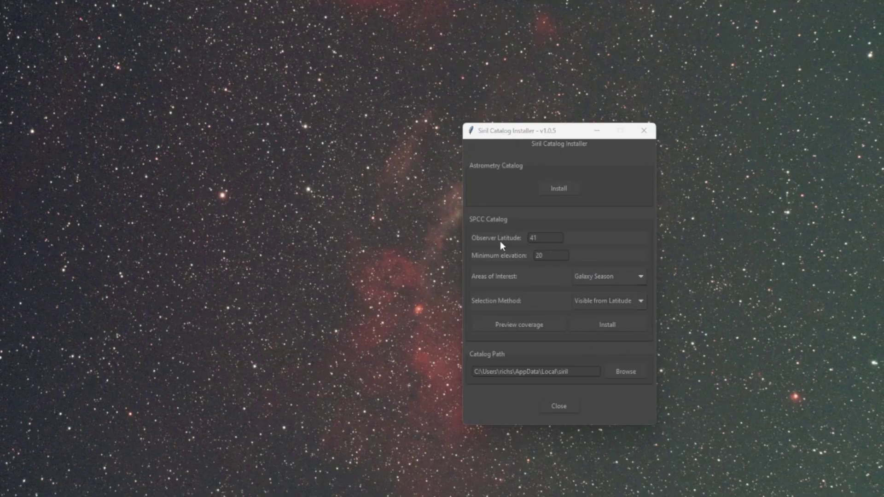
# Switch the SPCC selection method via All to Area of Interest, keeping Galaxy Season as the area.
pyautogui.click(616, 303)
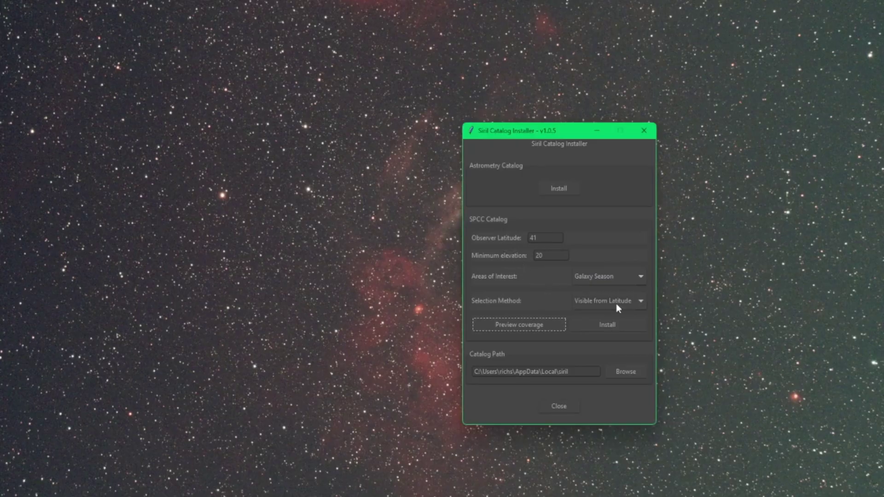
pyautogui.click(599, 315)
pyautogui.moveTo(581, 306)
pyautogui.moveTo(542, 249)
pyautogui.click(595, 300)
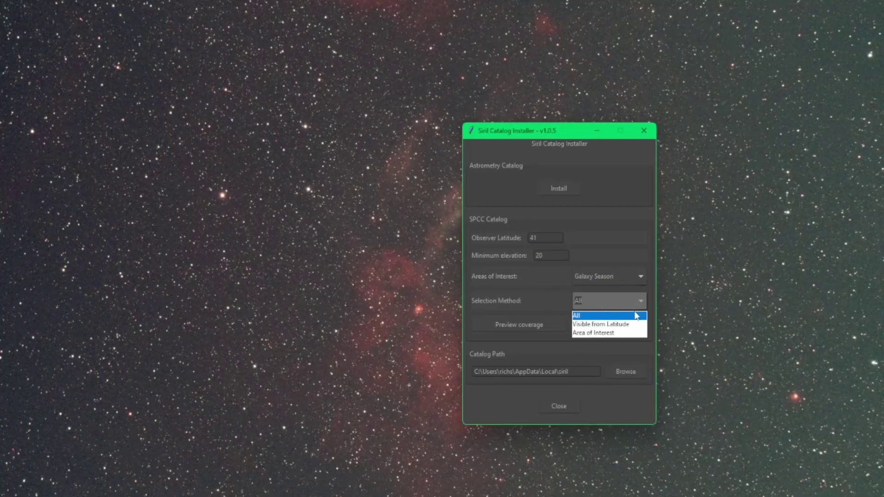
pyautogui.click(607, 333)
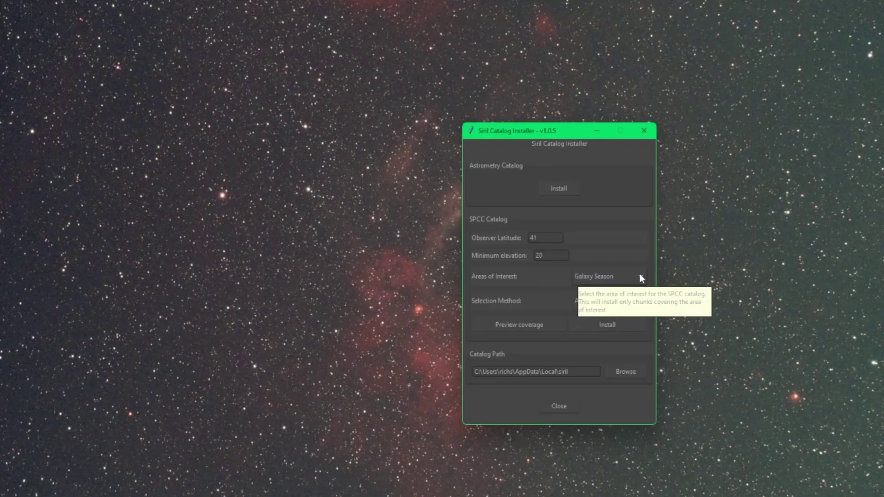
pyautogui.click(640, 276)
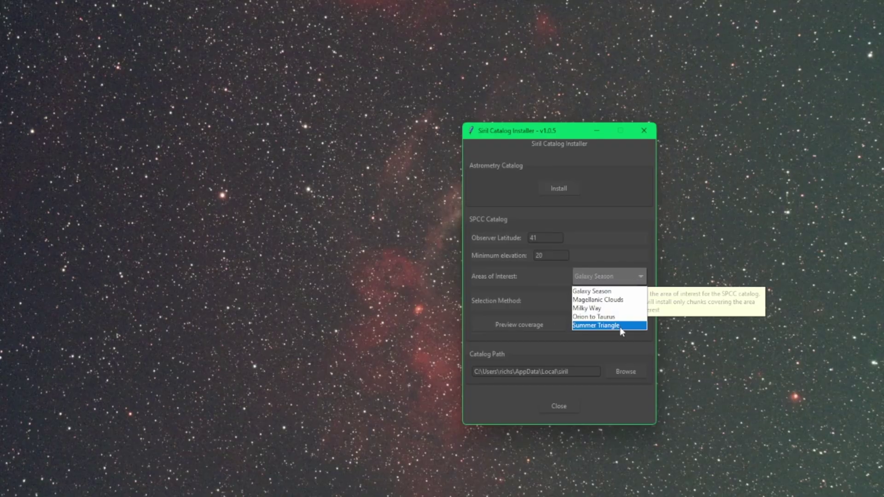
pyautogui.click(540, 310)
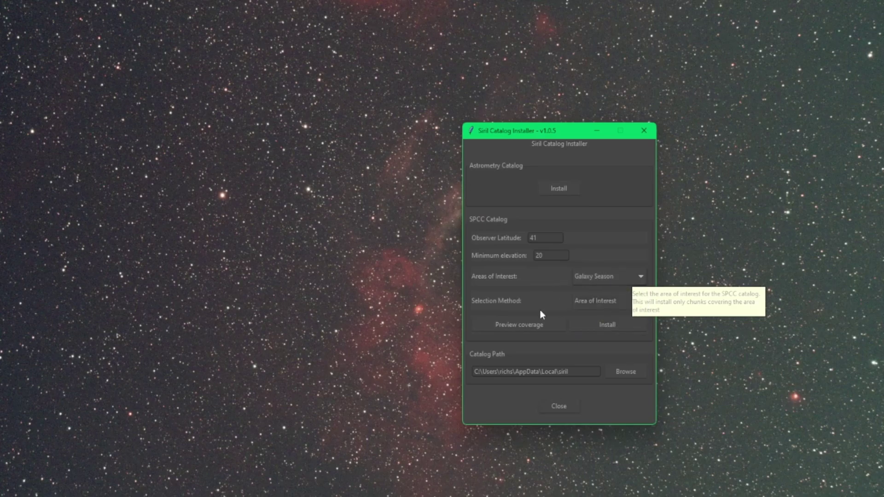
pyautogui.click(514, 324)
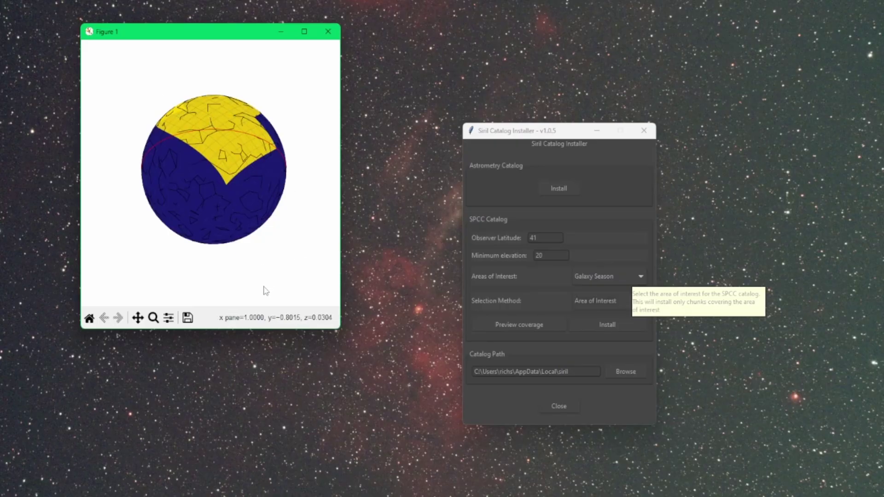
pyautogui.click(327, 31)
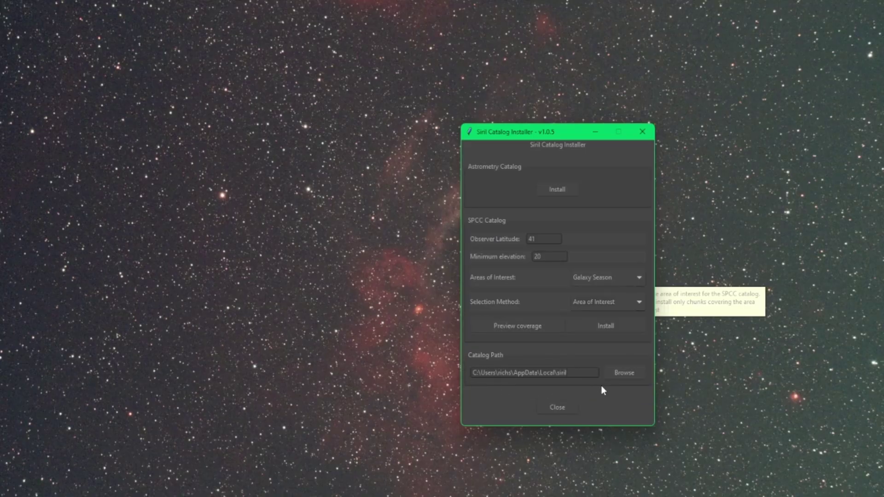
# Browse the NVMe (D:) drive for an install folder, then cancel to keep the current path.
pyautogui.click(634, 375)
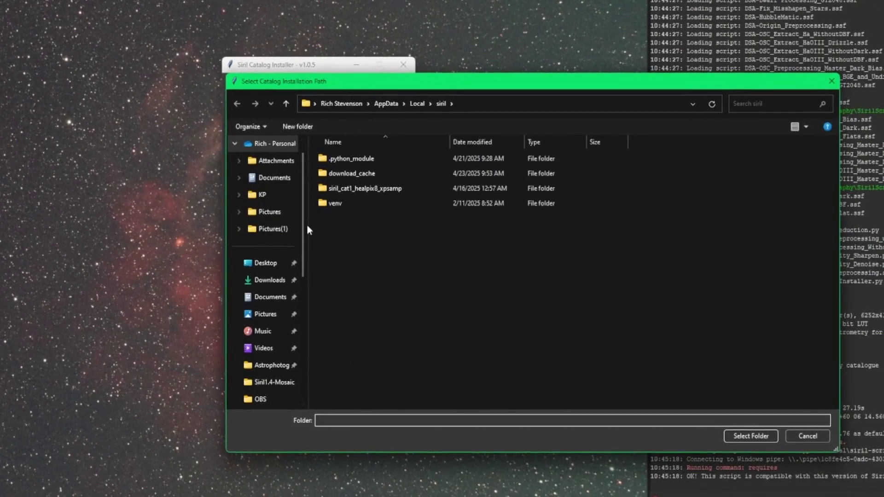
pyautogui.scroll(-5, 327, 229)
pyautogui.click(271, 365)
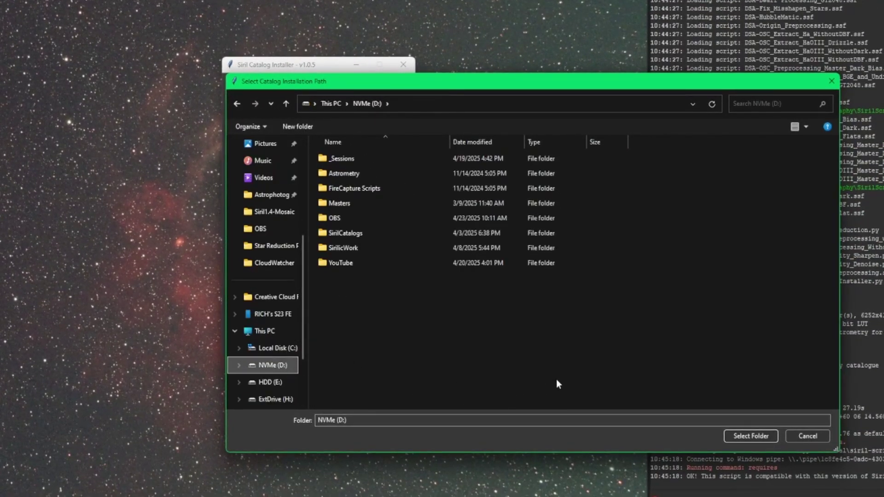
pyautogui.click(807, 436)
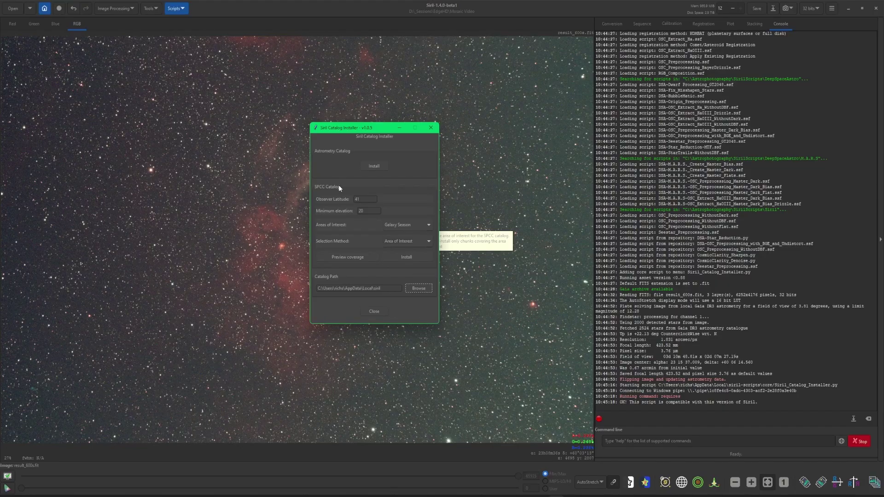
# Close the installer and run Spectrophotometric Color Calibration using the local Gaia DR3 xp_sampled catalogue.
pyautogui.click(372, 312)
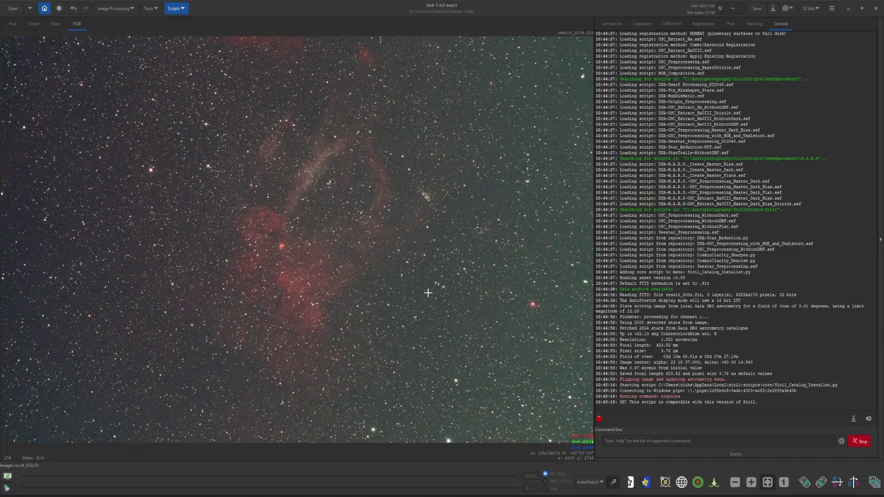
pyautogui.click(132, 8)
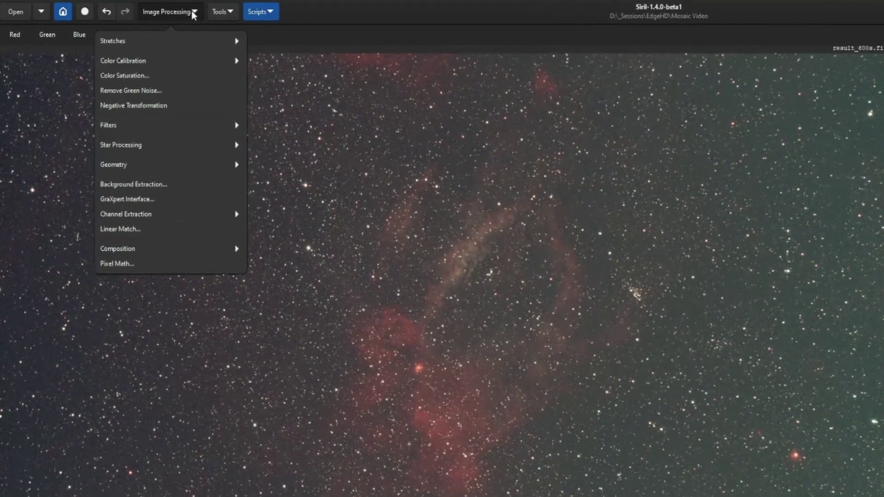
pyautogui.click(181, 60)
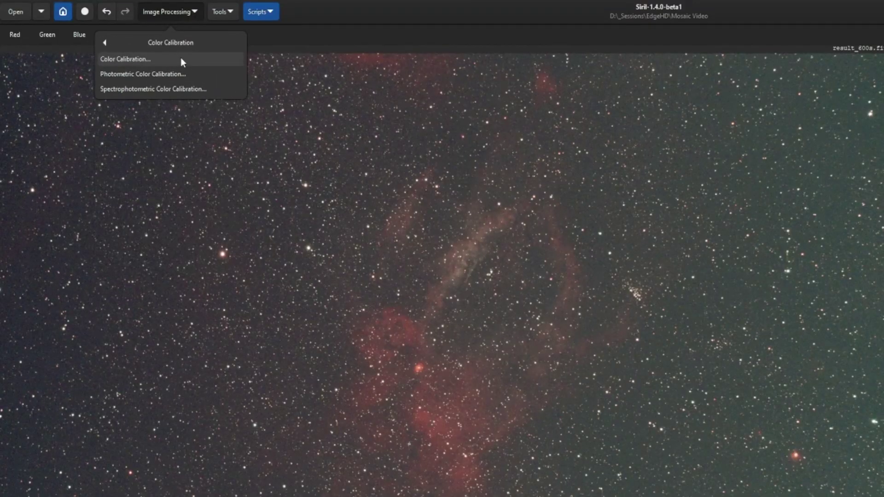
pyautogui.click(217, 89)
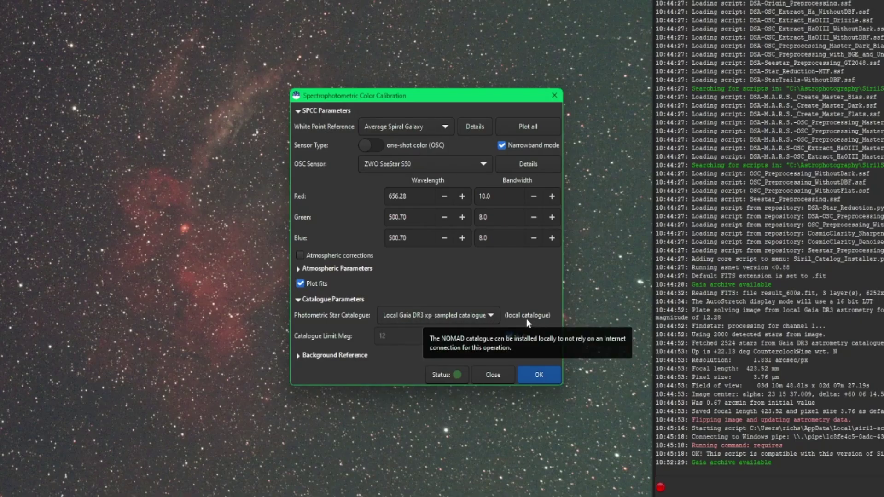
pyautogui.click(492, 316)
pyautogui.click(484, 303)
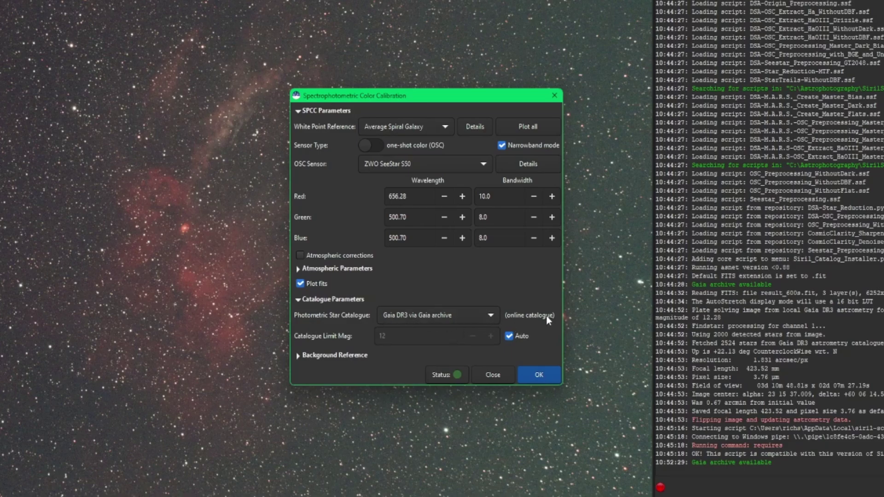
pyautogui.scroll(-1, 488, 314)
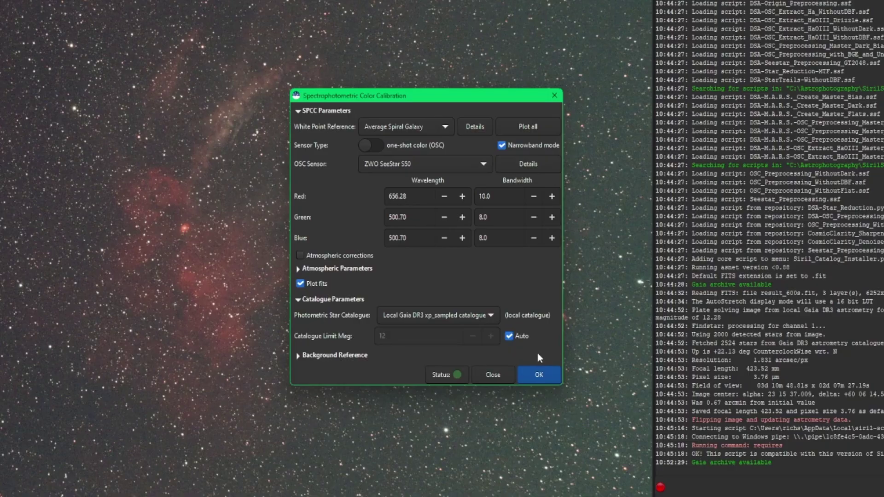
pyautogui.click(551, 374)
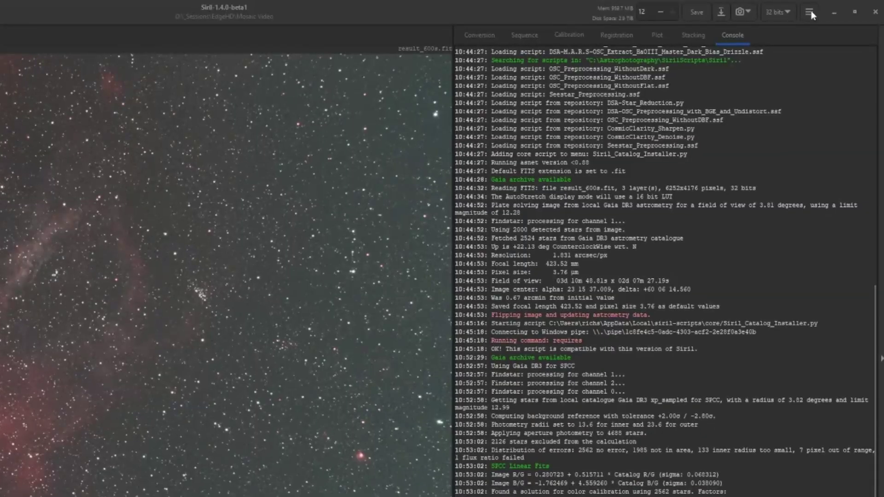
# Open Preferences from the hamburger menu and show its Astrometry section.
pyautogui.click(832, 9)
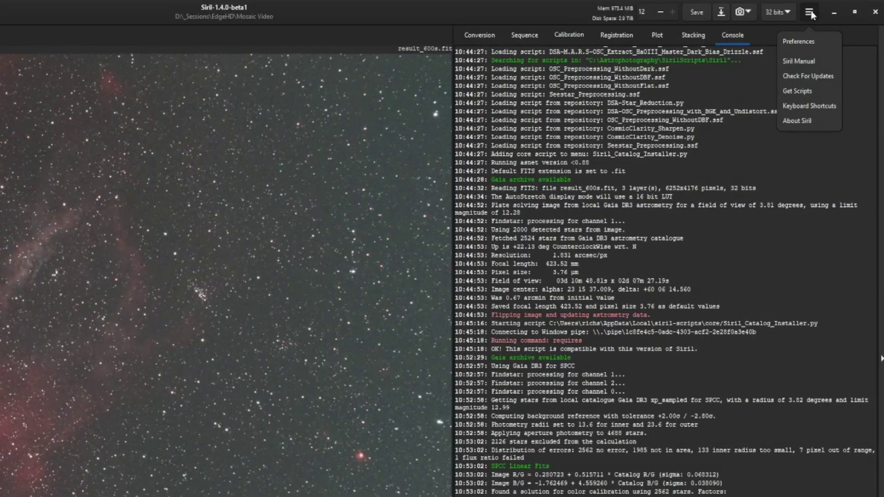
pyautogui.click(816, 41)
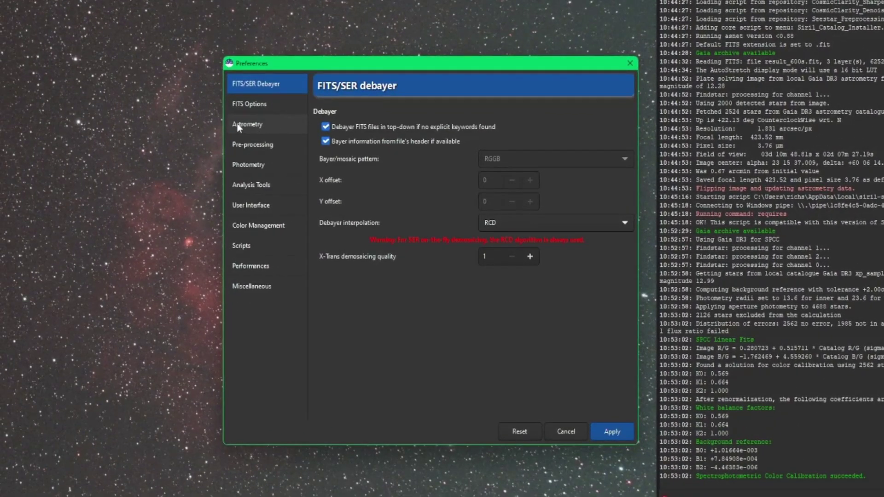
pyautogui.click(238, 126)
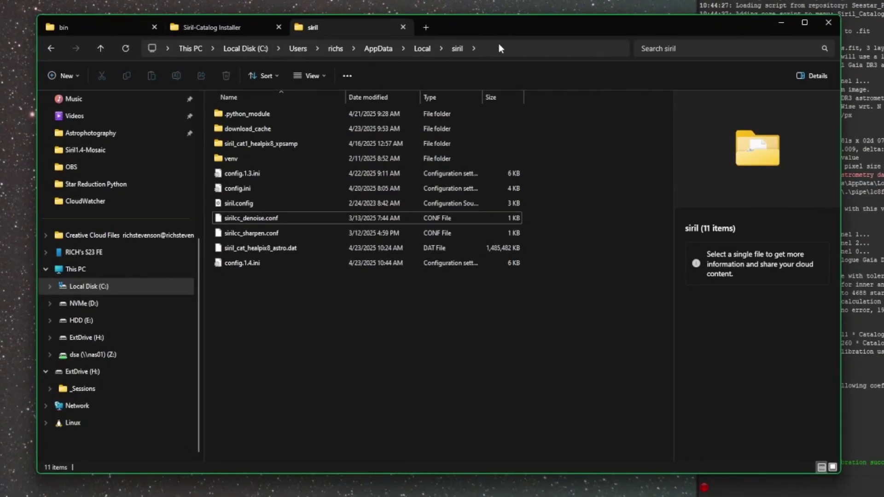
# Check the 1.41 GB siril_cat_healpix8_astro.dat file and the siril_cat1_healpix8_xpsamp folder details.
pyautogui.click(306, 250)
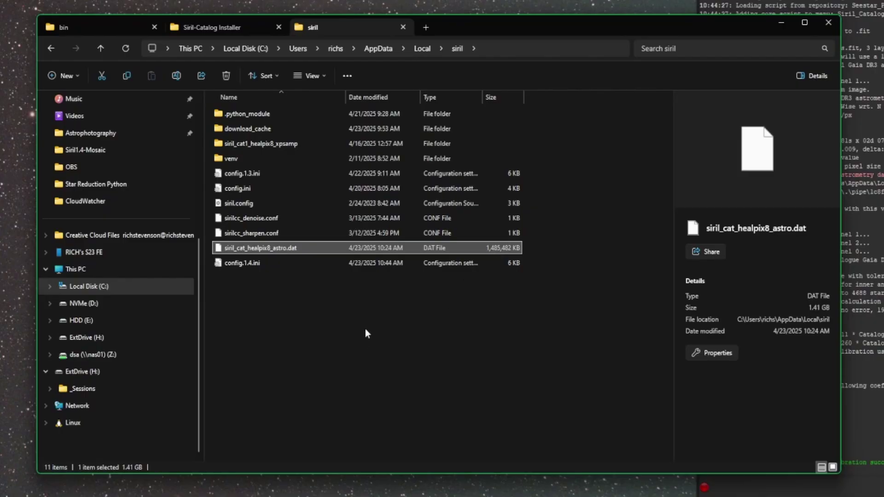
pyautogui.click(305, 143)
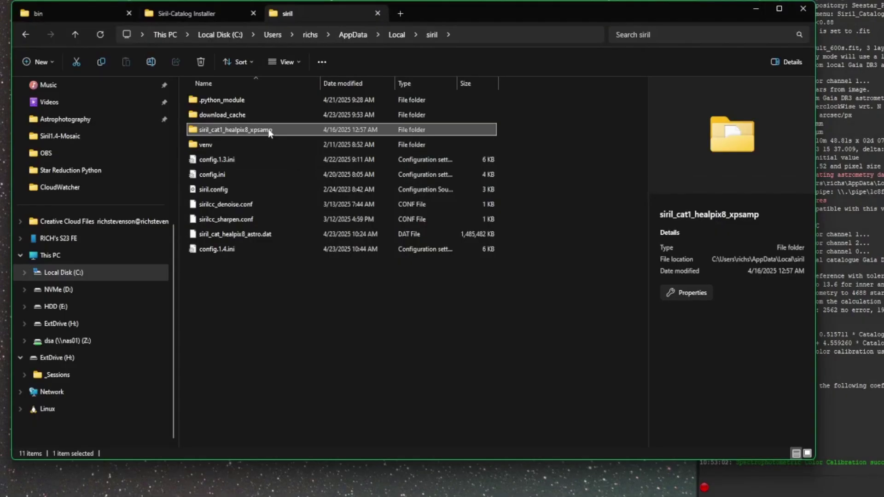
# Browse the siril_cat1_healpix8_xpsamp folder's 48 .dat chunk files, numbered 0 to 47.
pyautogui.doubleClick(350, 130)
pyautogui.scroll(-3, 410, 185)
pyautogui.scroll(8, 411, 193)
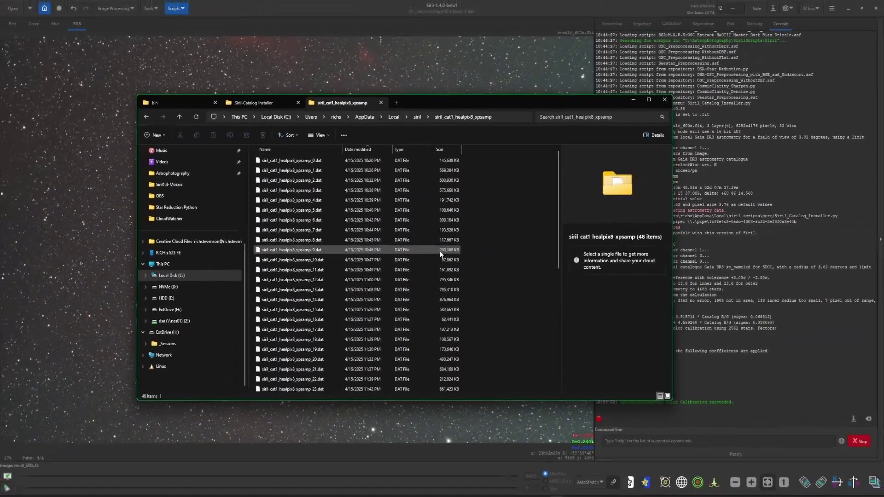